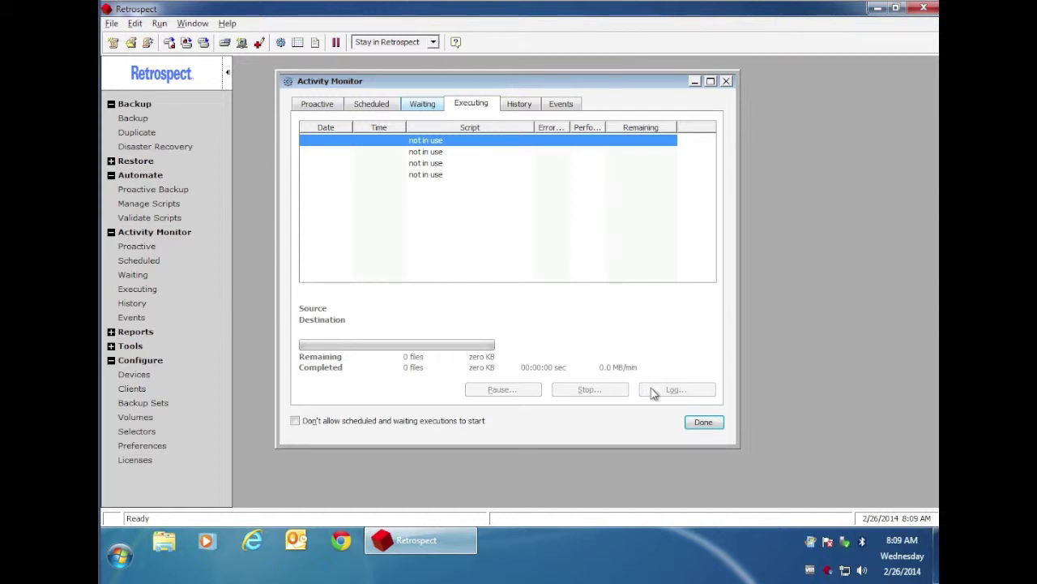
Start a new immediate backup and enable block level incremental backup in its options
click(134, 118)
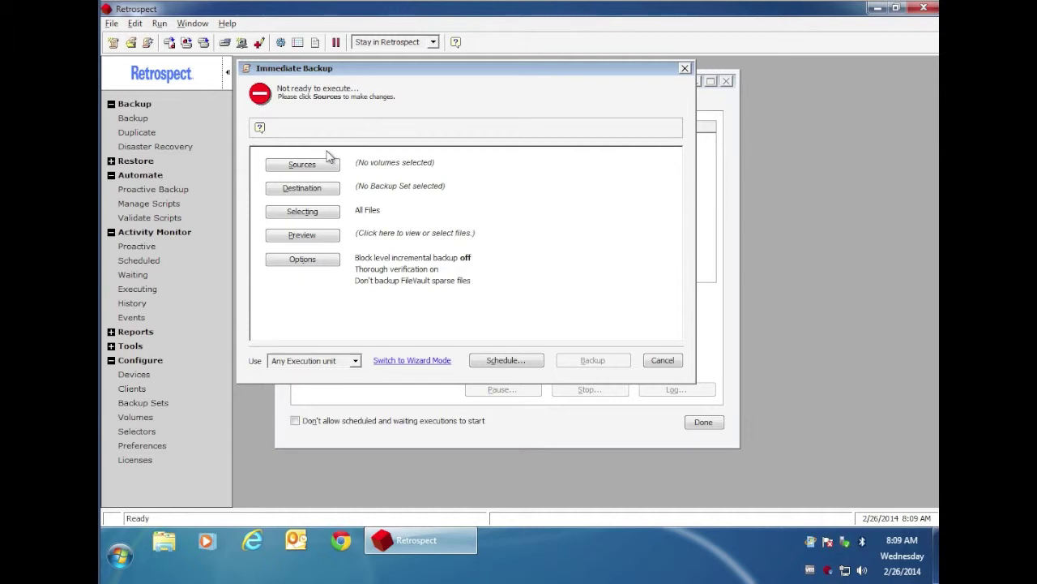
click(324, 261)
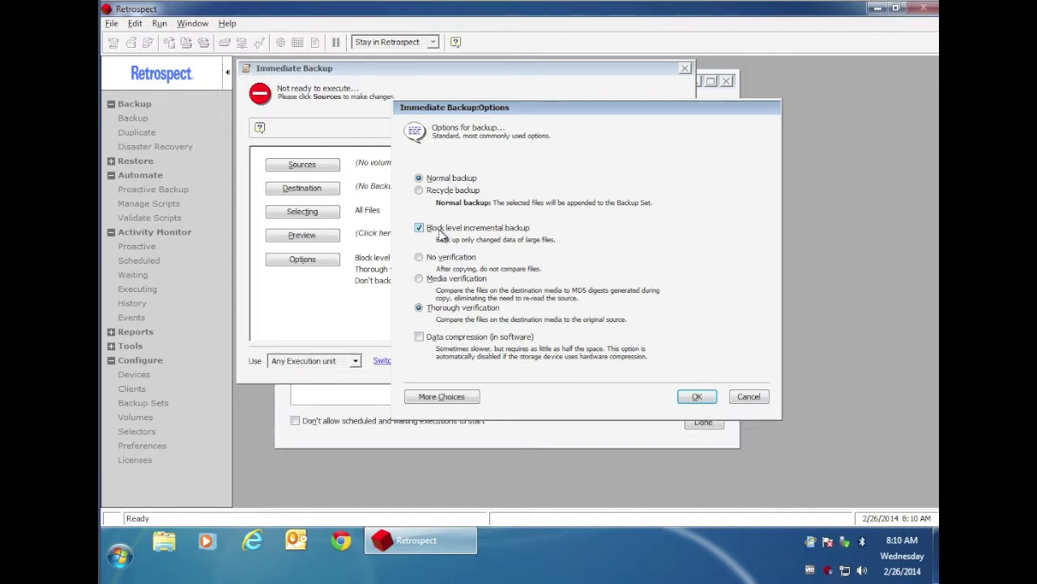
click(704, 397)
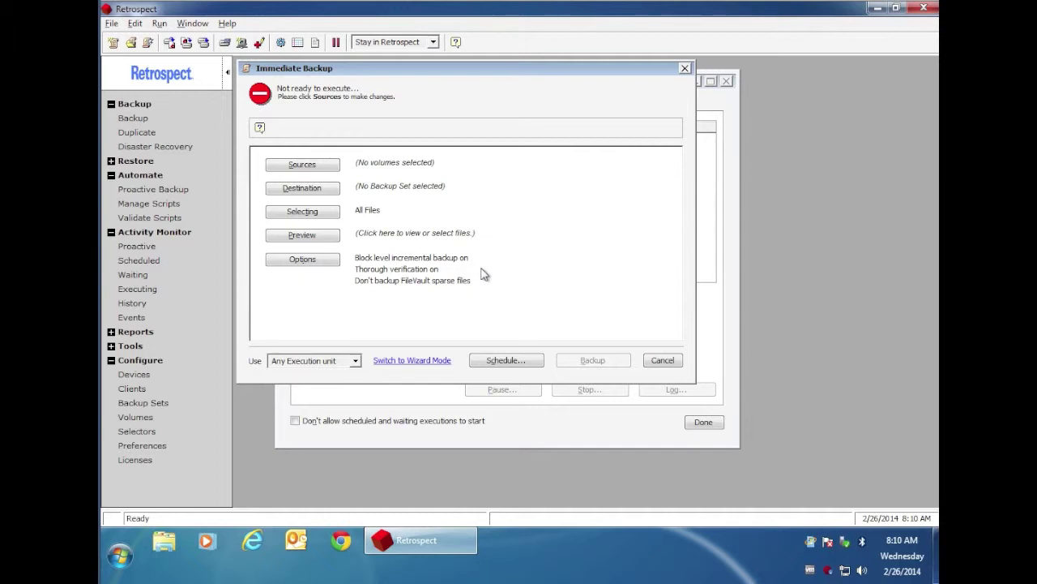
Set Local Disk (C:) as the source volume of the immediate backup
click(329, 167)
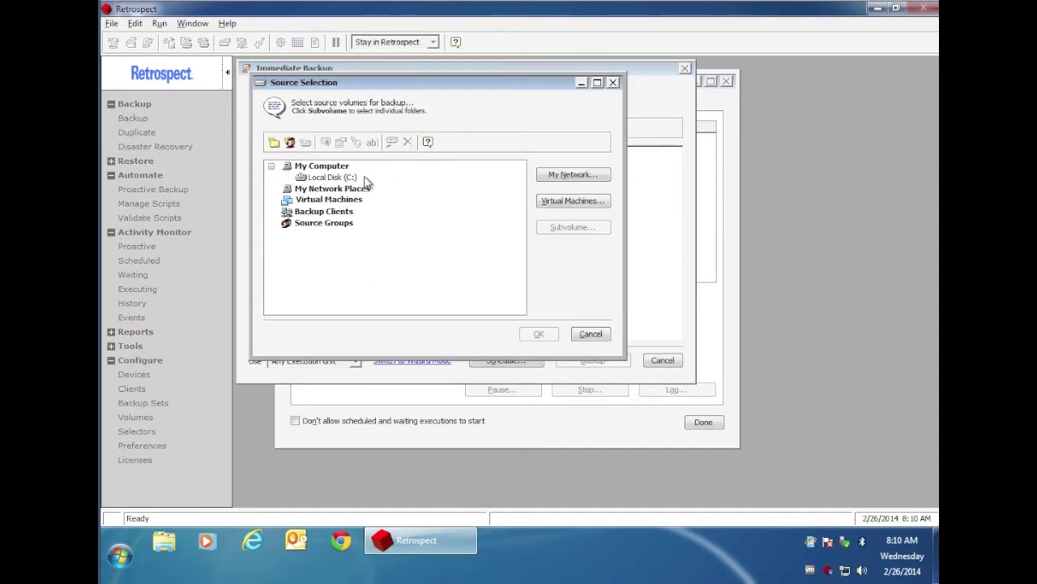
click(361, 177)
click(541, 338)
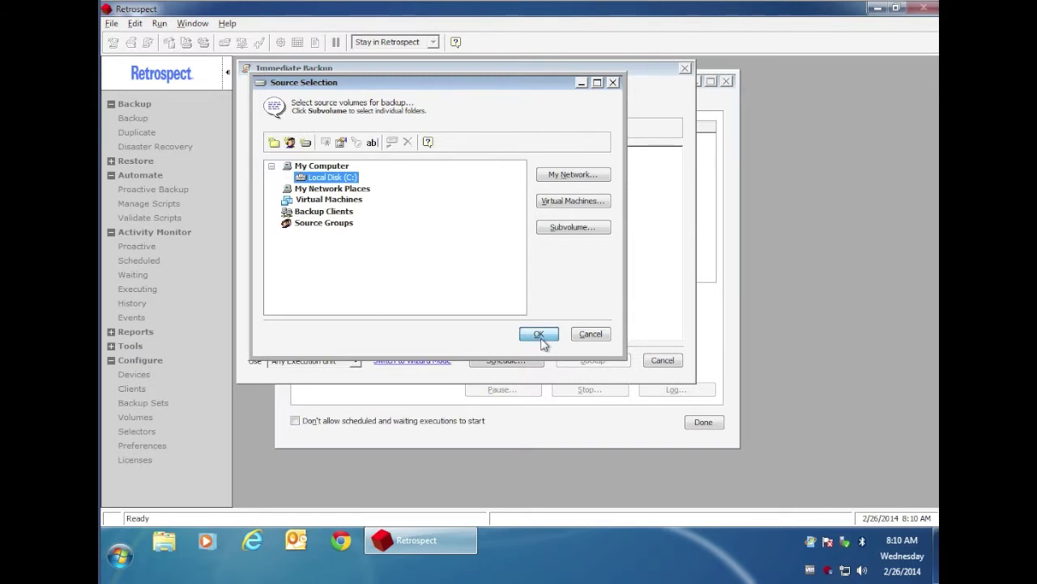
Choose Backup Set A as the immediate backup's destination and cancel the backup without running it
click(305, 190)
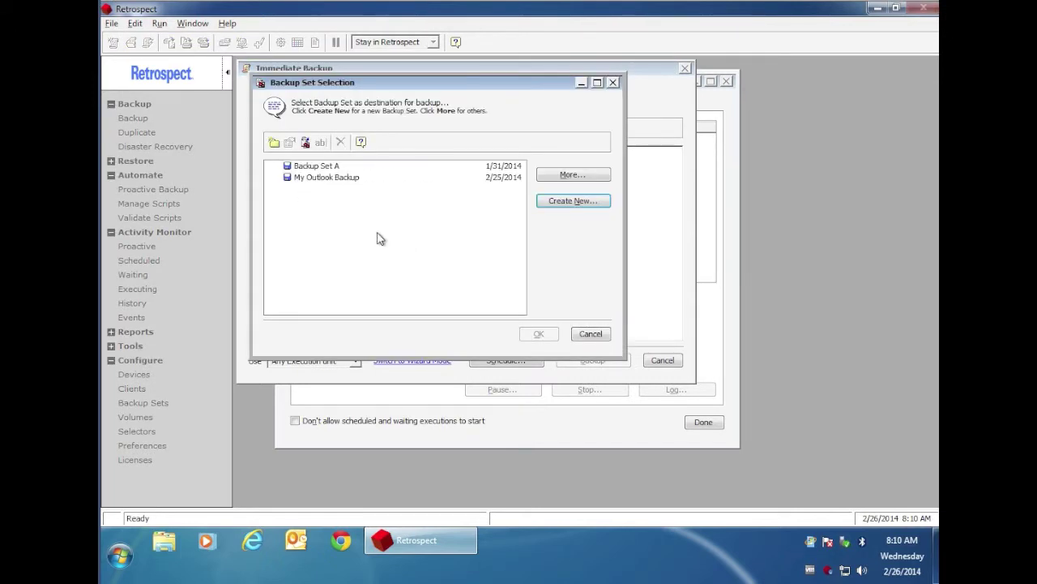
click(318, 166)
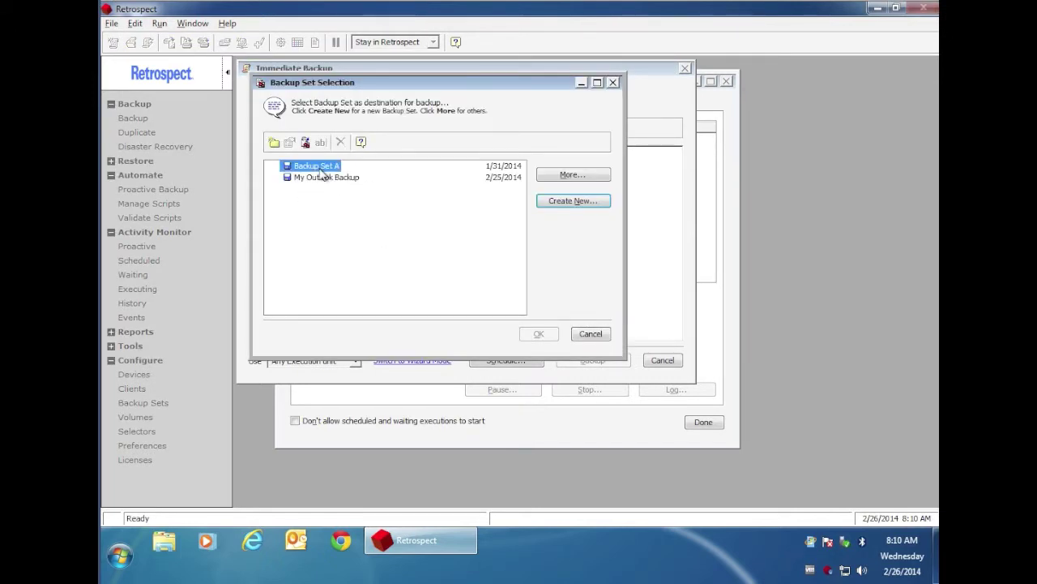
click(538, 334)
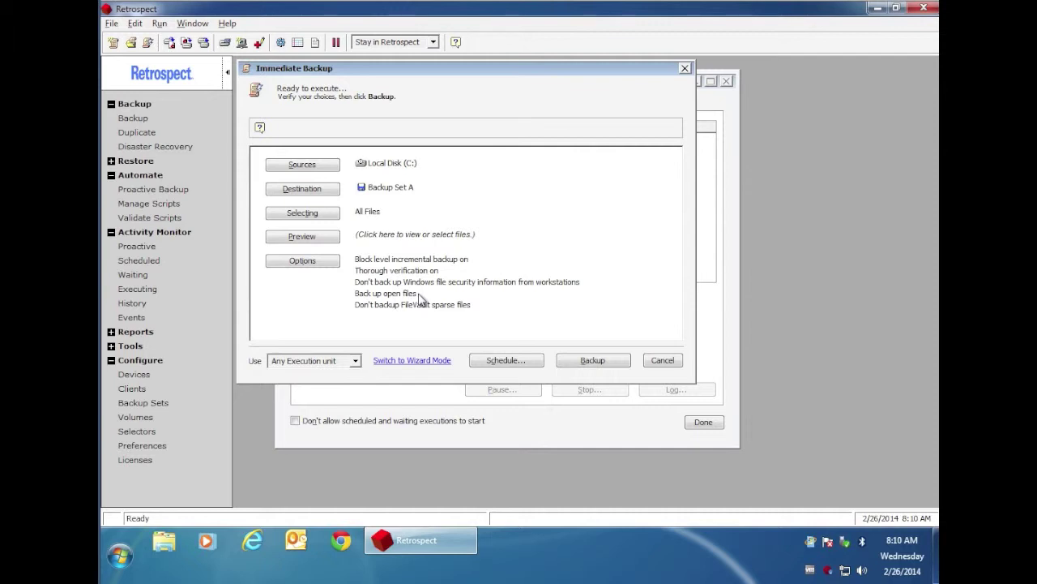
click(663, 361)
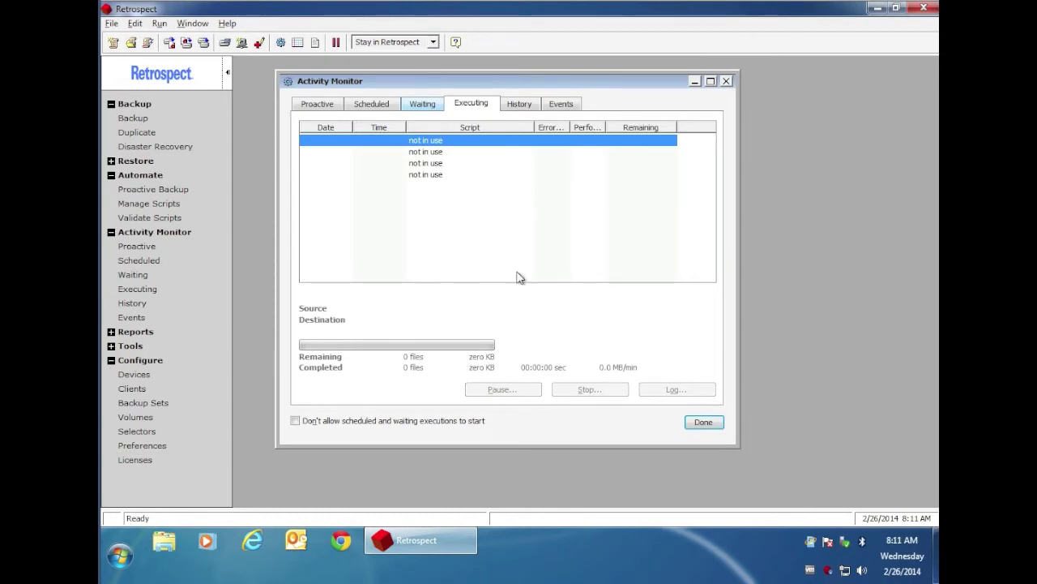
Review the operations log of the 2/25/2014 6:21:18 AM immediate backup in the activity history
click(516, 107)
click(509, 151)
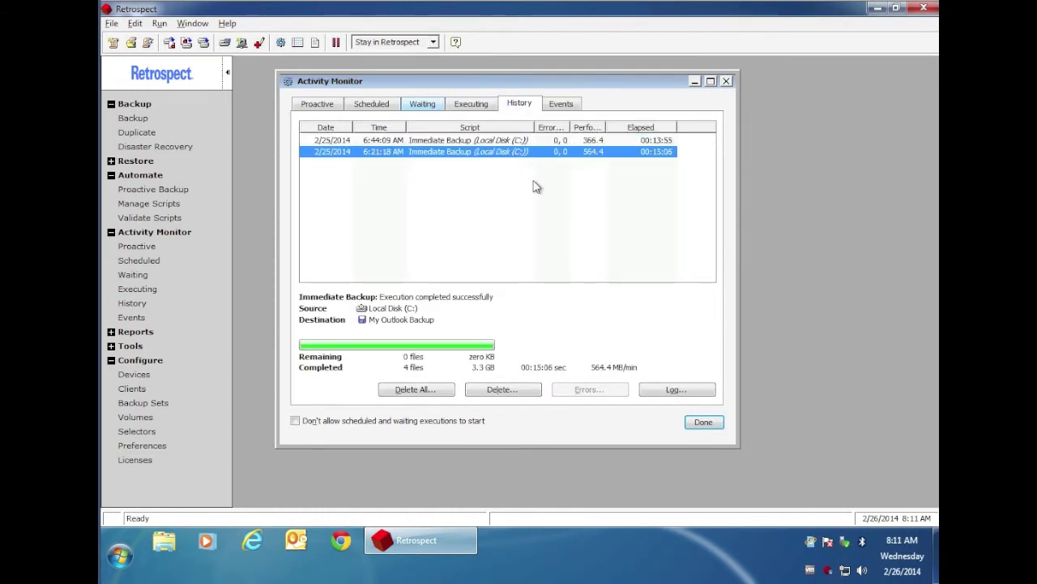
click(676, 390)
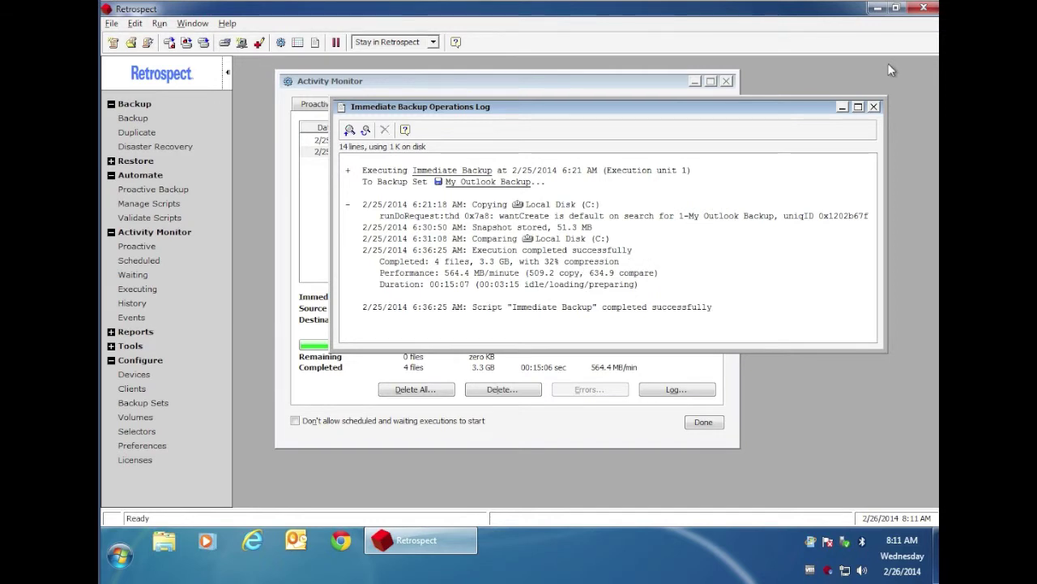
click(876, 106)
Review the operations log of the 2/25/2014 6:44:09 AM immediate backup for its block level incremental results
click(506, 141)
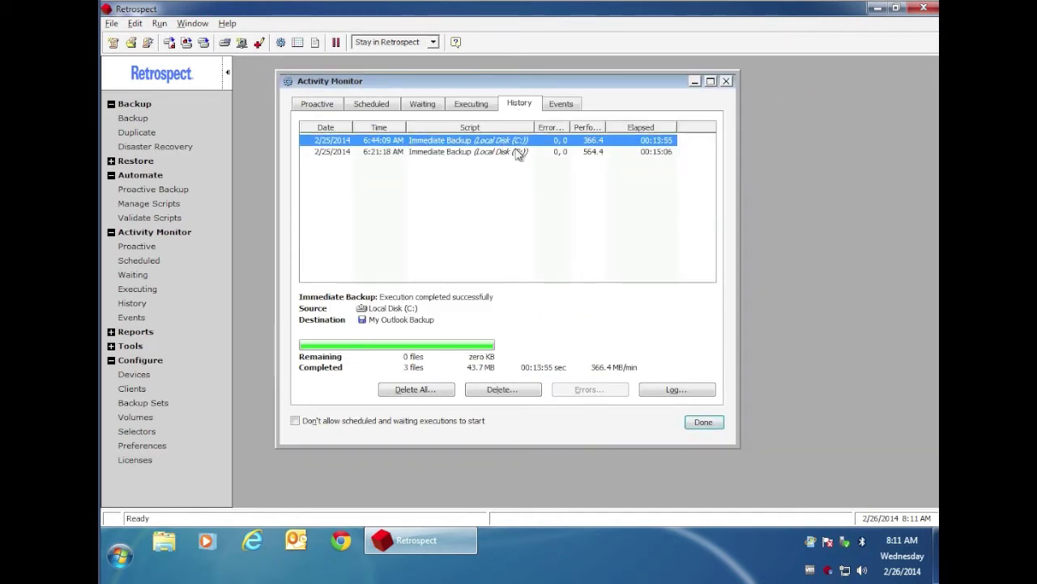
click(688, 389)
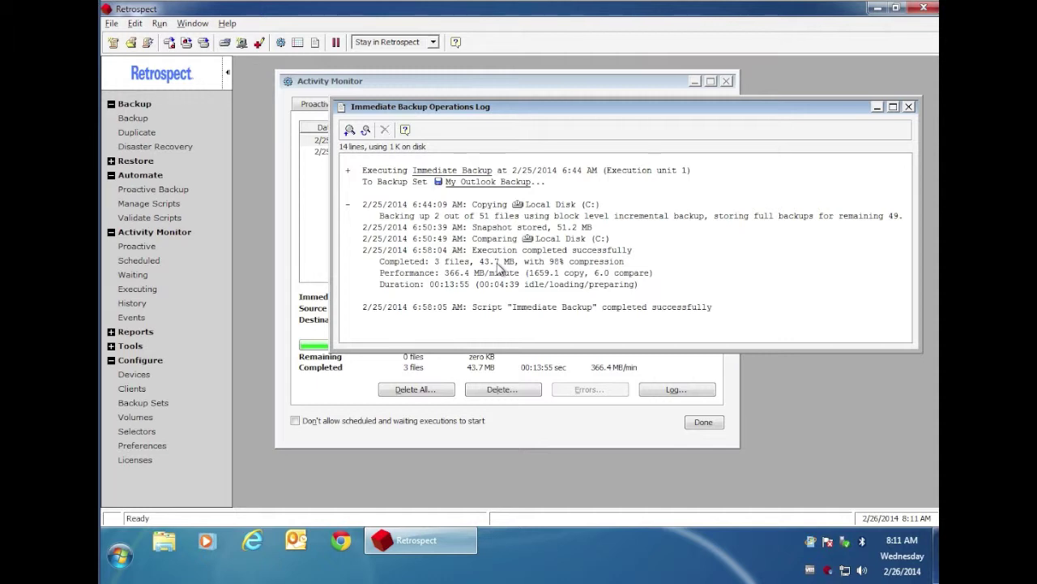
click(909, 106)
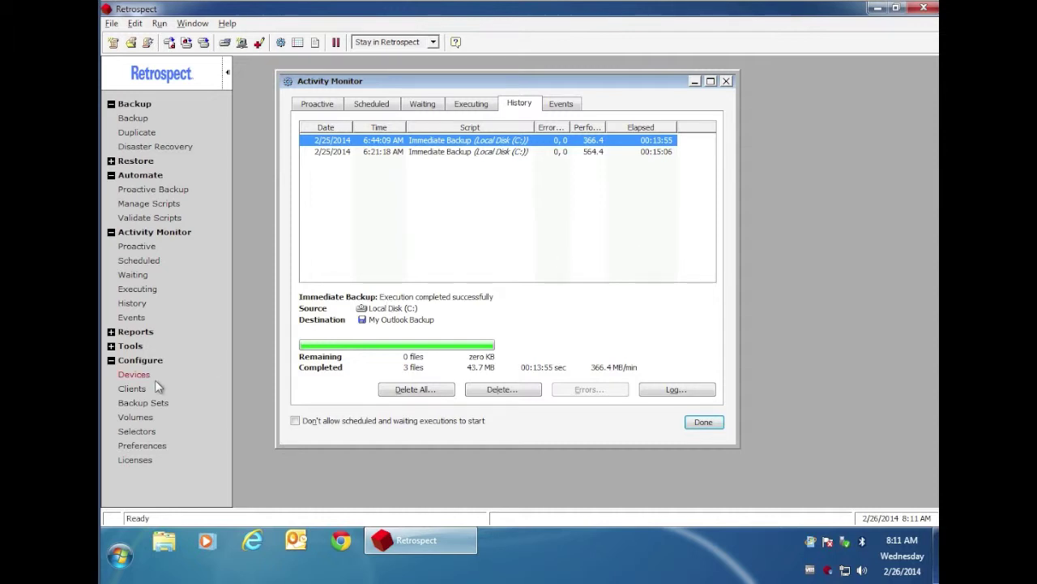
Examine the include and exclude rules of the Block Level Filter selector, including its file-size condition, leaving them unedited
click(151, 434)
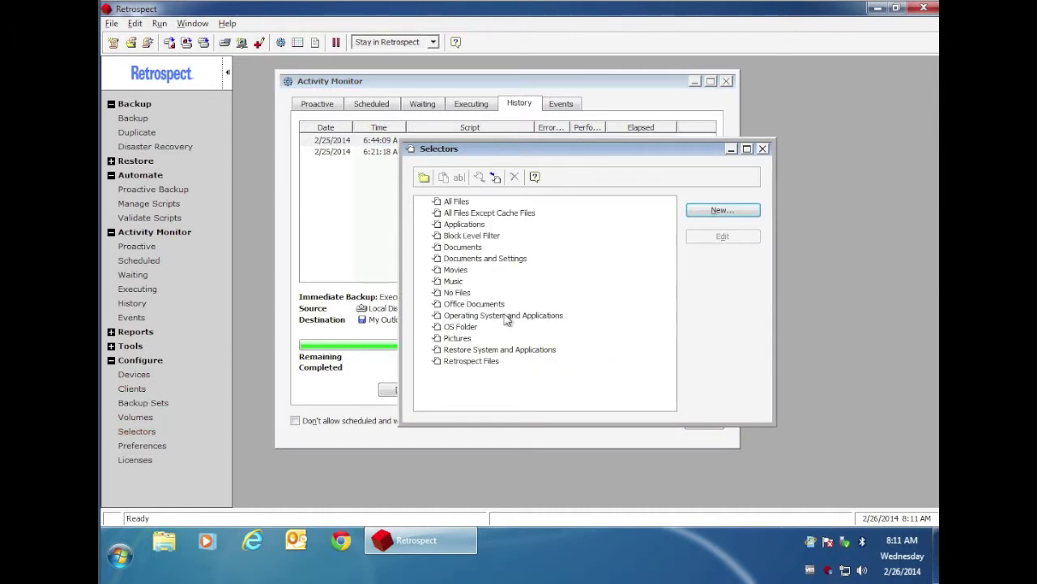
double_click(479, 236)
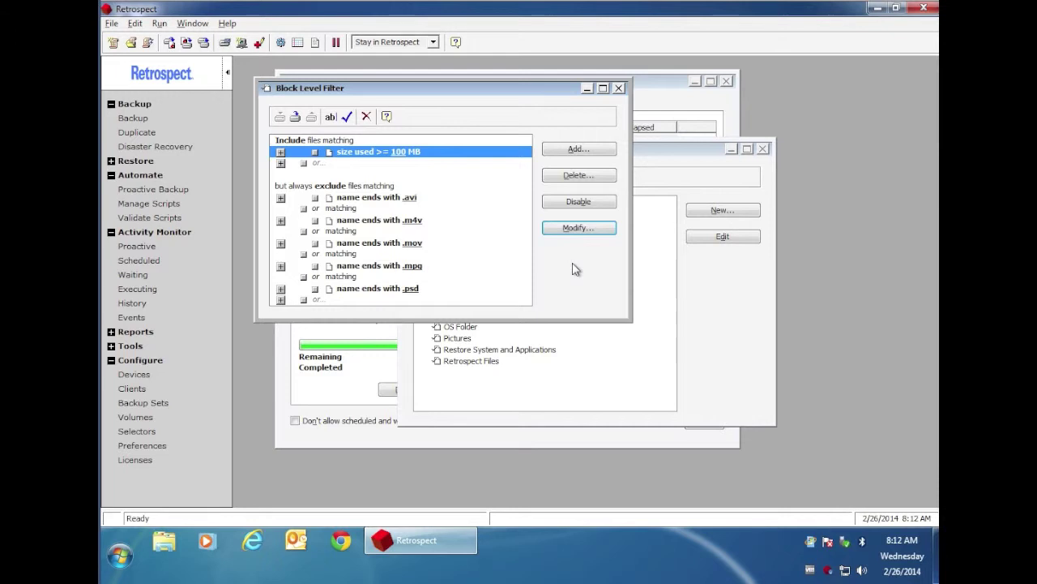
double_click(426, 154)
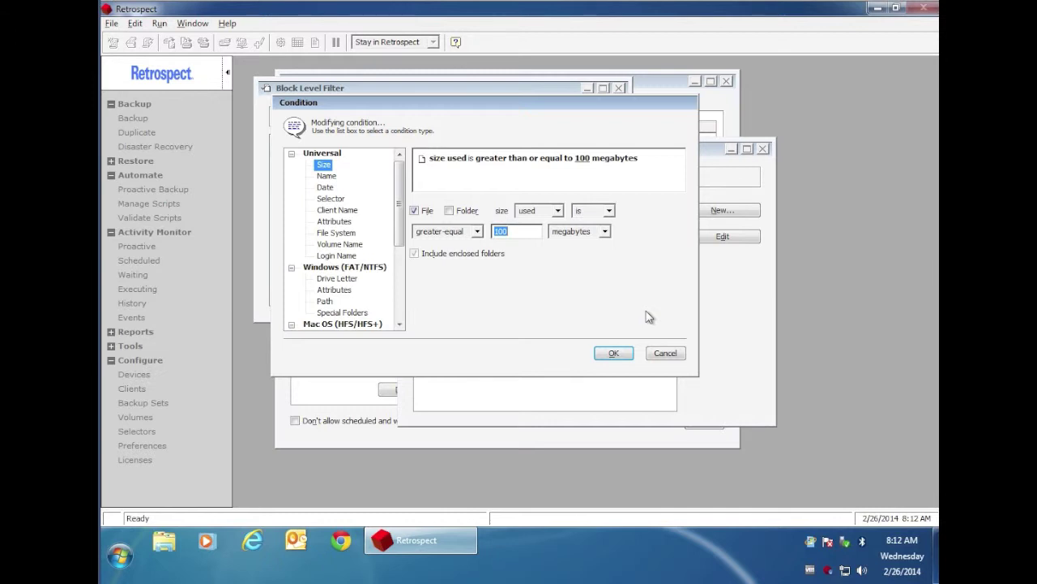
click(669, 354)
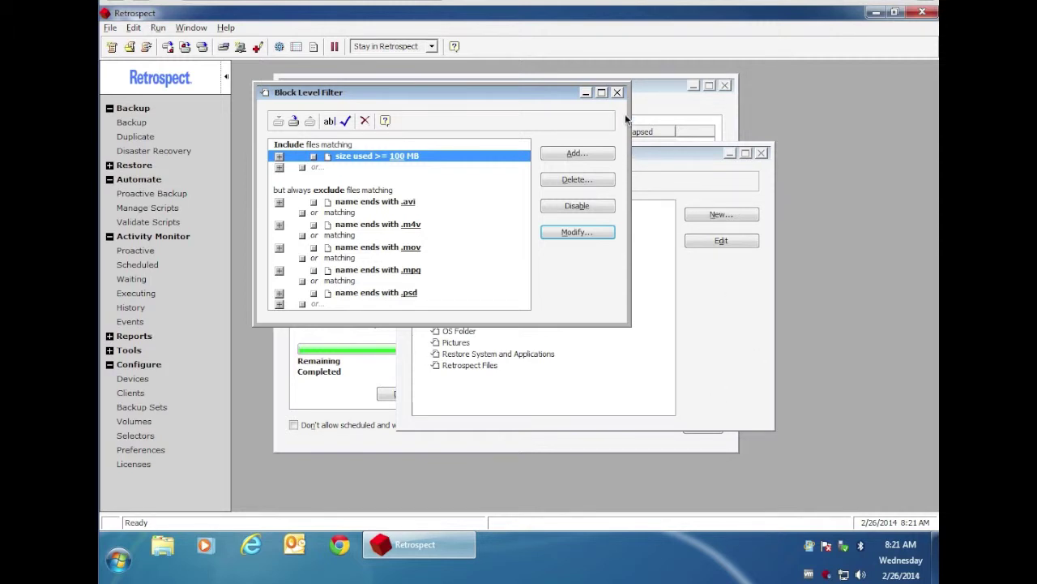
click(617, 92)
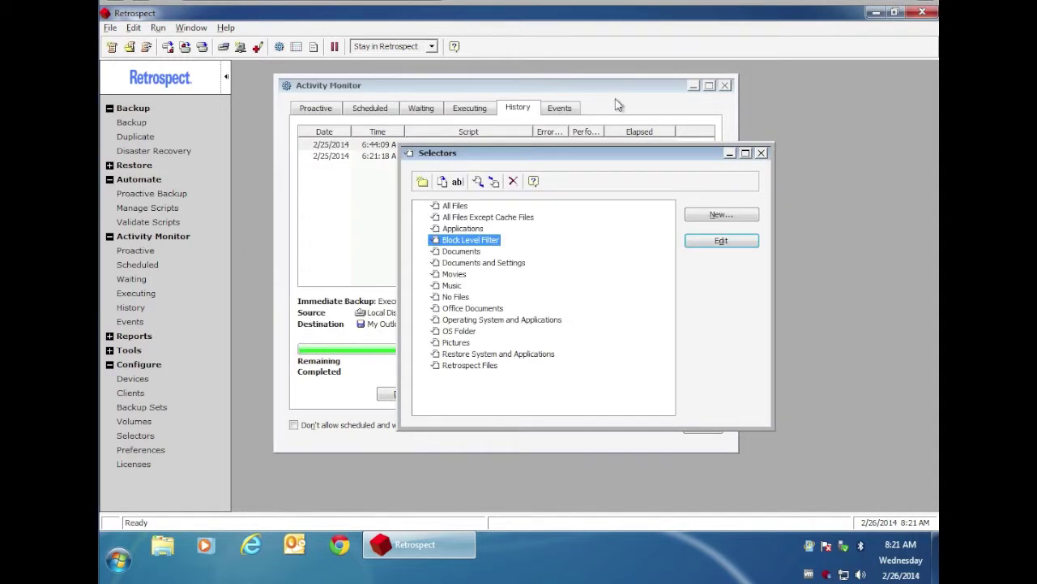
click(467, 252)
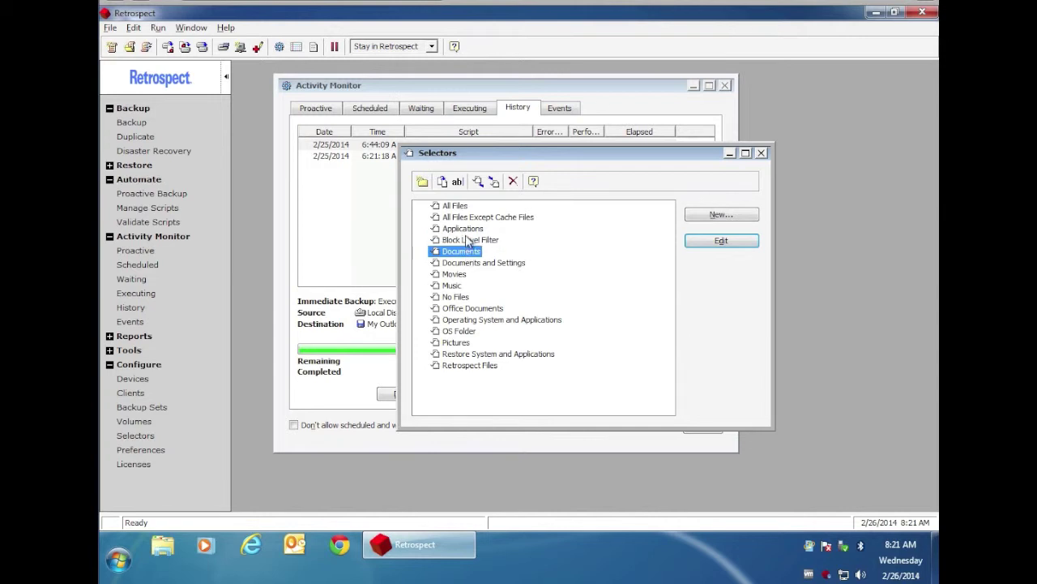
click(470, 240)
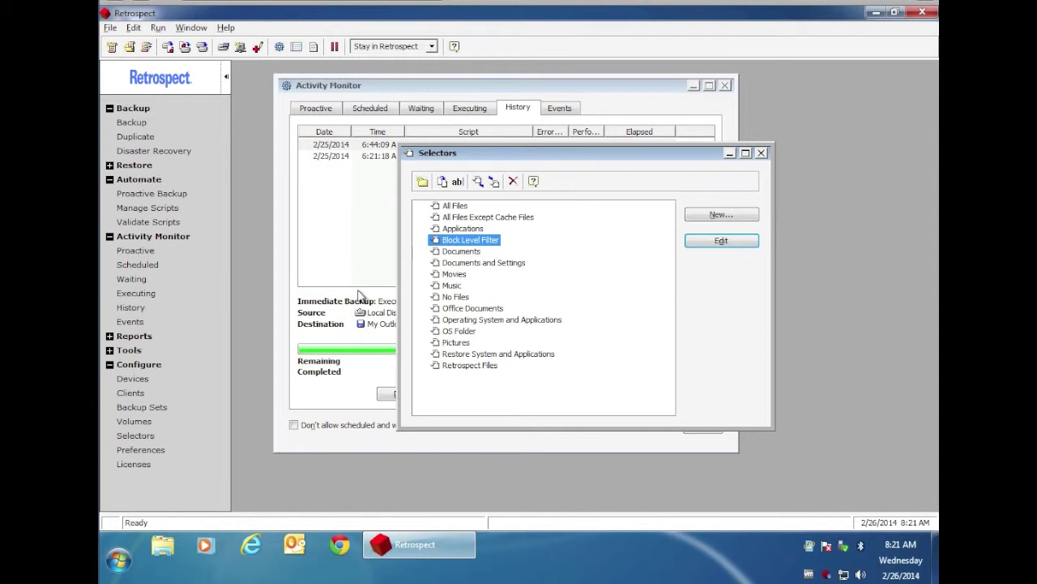
Open the My Backup script's options, toggle block level incremental backup on and back off, and accept the options
click(133, 208)
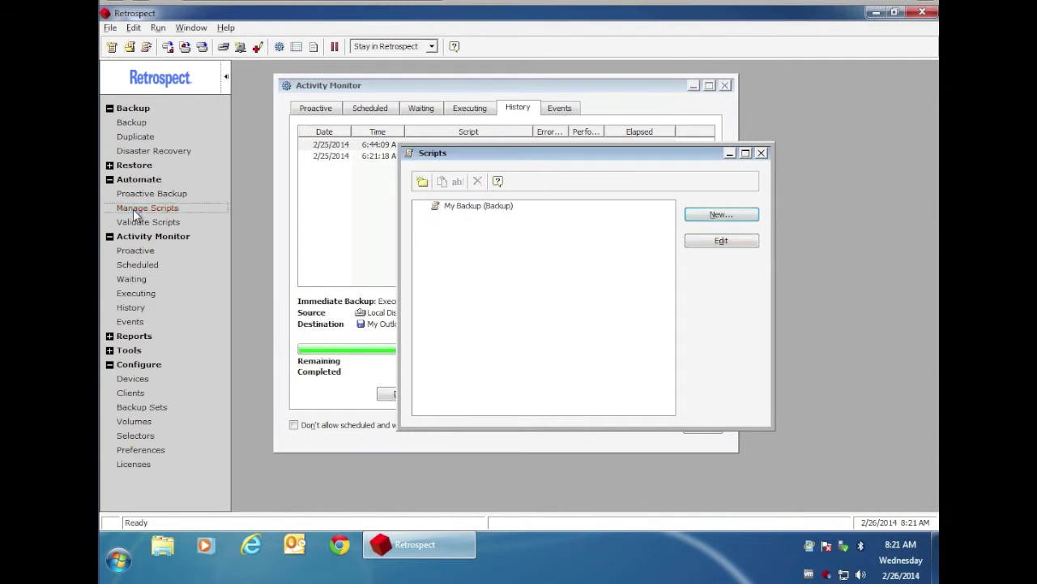
click(470, 209)
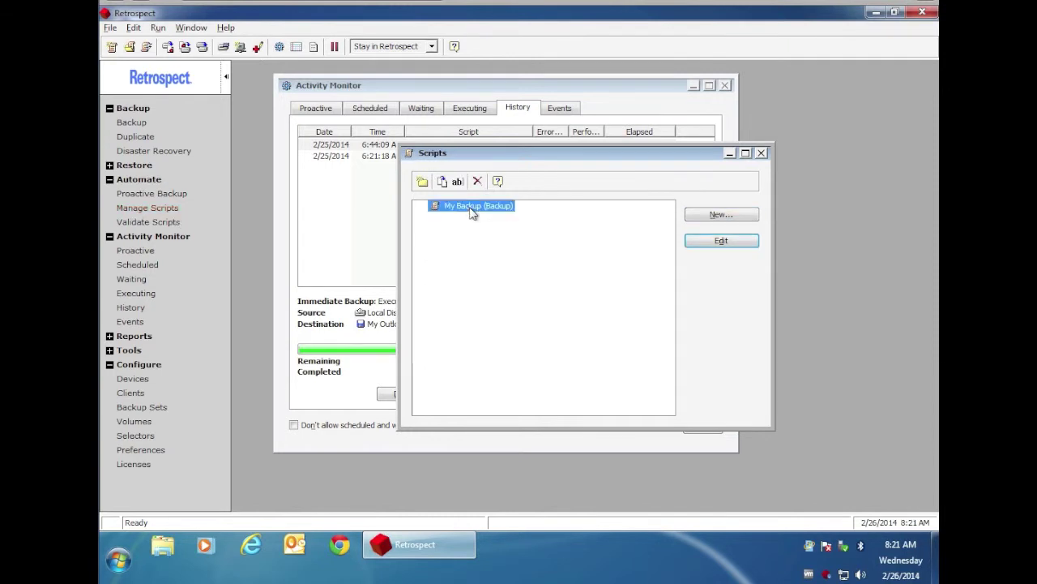
click(700, 241)
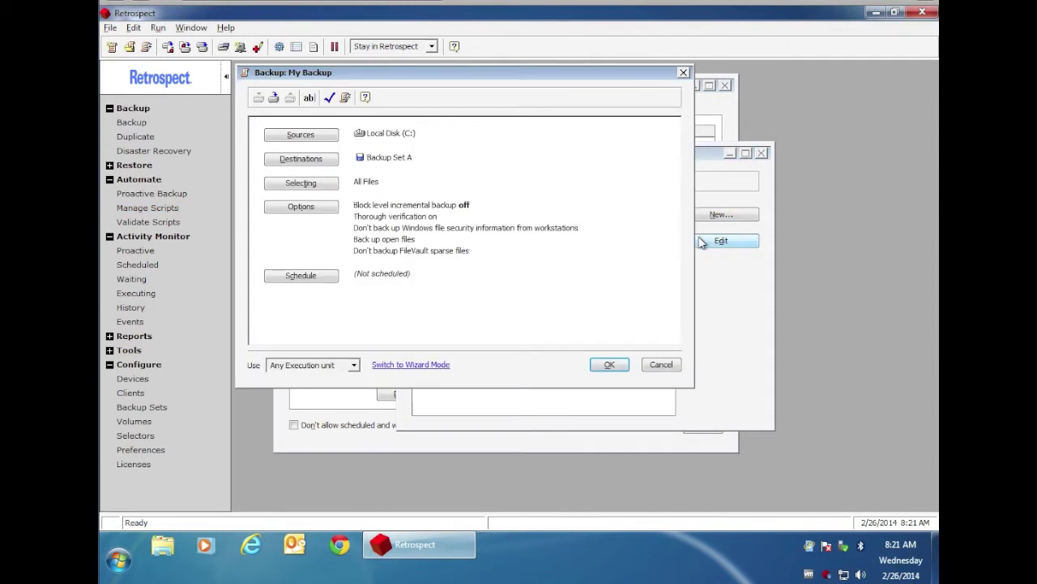
click(321, 216)
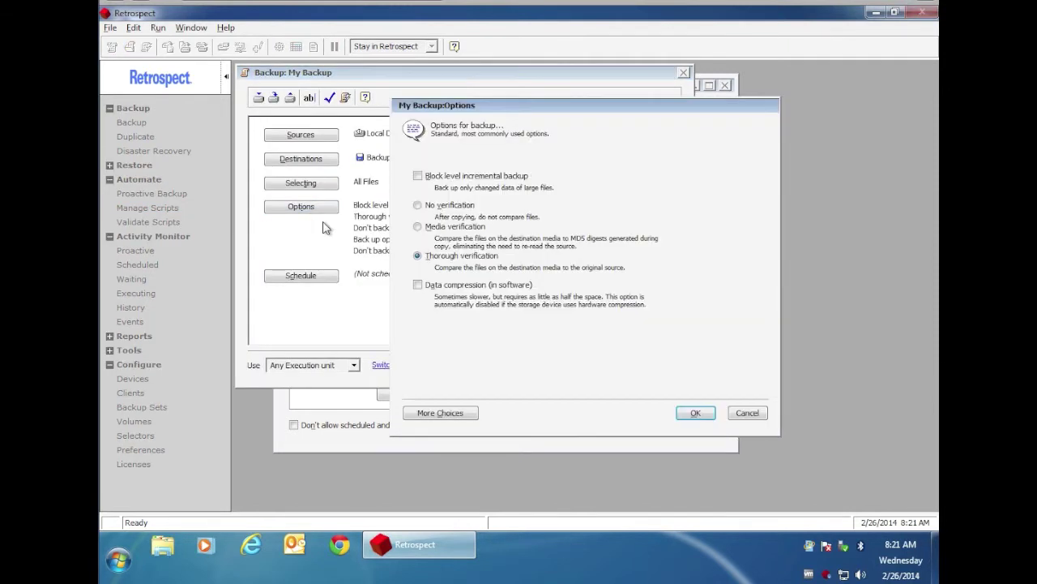
click(488, 184)
click(478, 177)
click(696, 413)
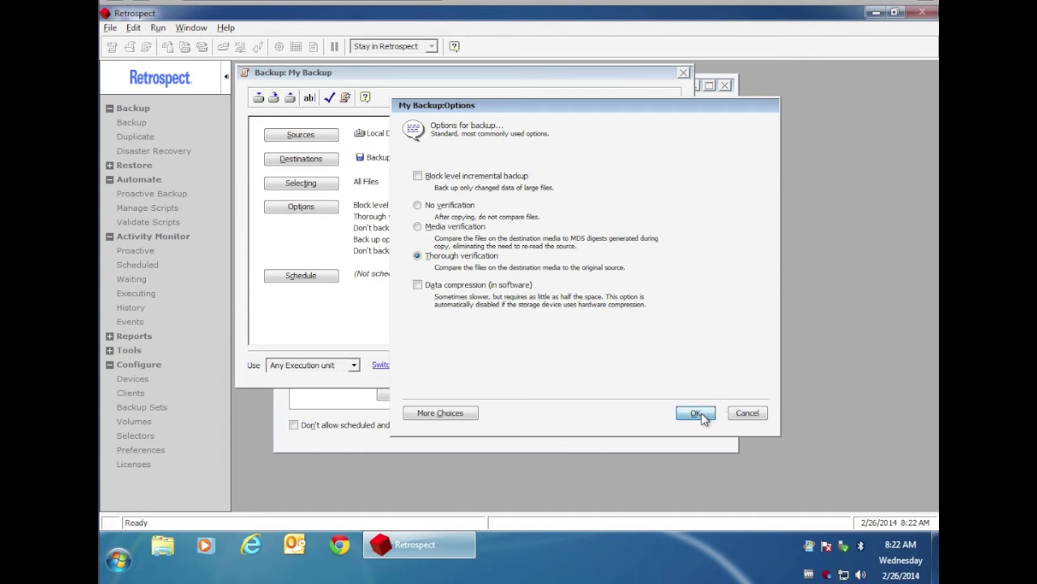